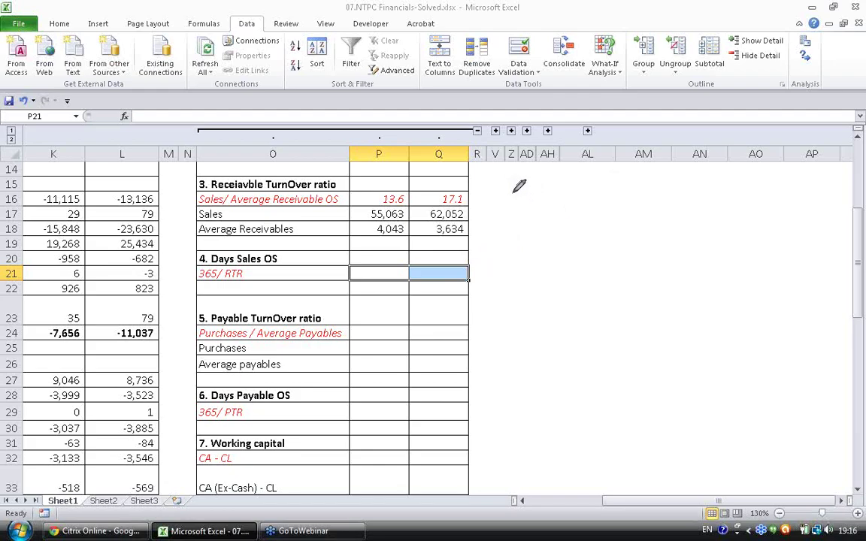
# Handwrite the Days Sales OS definition "days it takes sales proceeds delivering the goods" beside the ratio table and underline its key words.
pyautogui.moveTo(518, 194)
pyautogui.mouseDown()
pyautogui.moveTo(557, 204)
pyautogui.moveTo(589, 182)
pyautogui.moveTo(629, 174)
pyautogui.moveTo(673, 177)
pyautogui.moveTo(674, 197)
pyautogui.moveTo(785, 187)
pyautogui.moveTo(797, 197)
pyautogui.mouseUp()
pyautogui.moveTo(727, 214)
pyautogui.mouseDown()
pyautogui.moveTo(829, 208)
pyautogui.moveTo(823, 225)
pyautogui.mouseUp()
pyautogui.moveTo(562, 256)
pyautogui.mouseDown()
pyautogui.moveTo(566, 265)
pyautogui.moveTo(591, 250)
pyautogui.moveTo(610, 277)
pyautogui.moveTo(631, 247)
pyautogui.moveTo(673, 248)
pyautogui.moveTo(688, 269)
pyautogui.moveTo(832, 237)
pyautogui.moveTo(815, 256)
pyautogui.moveTo(841, 248)
pyautogui.moveTo(767, 263)
pyautogui.mouseUp()
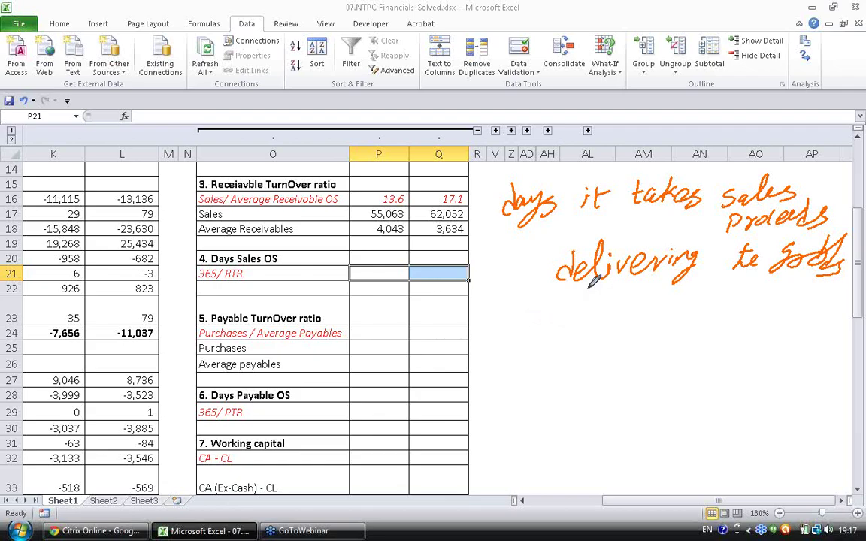
pyautogui.moveTo(517, 226); pyautogui.dragTo(609, 212)
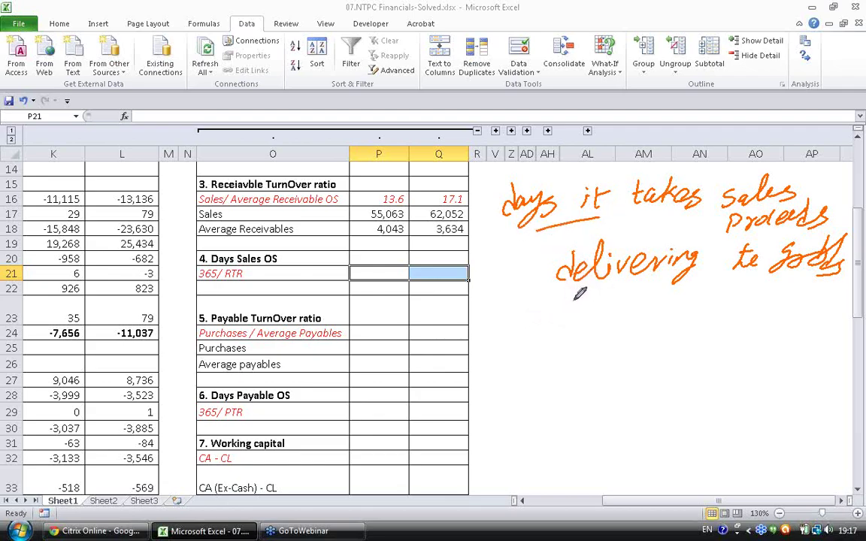
pyautogui.moveTo(581, 298); pyautogui.dragTo(726, 278)
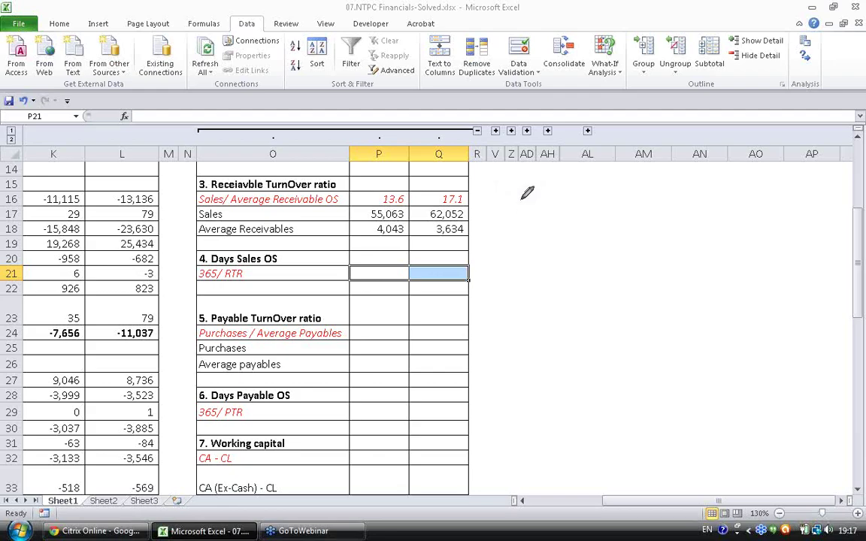
# Handwrite the example figures Rec - 100 and Daily sales - 50 in the blank area beside the ratio table.
pyautogui.moveTo(521, 194)
pyautogui.mouseDown()
pyautogui.moveTo(572, 184)
pyautogui.moveTo(562, 208)
pyautogui.moveTo(622, 192)
pyautogui.mouseUp()
pyautogui.moveTo(653, 181)
pyautogui.mouseDown()
pyautogui.moveTo(650, 197)
pyautogui.moveTo(688, 178)
pyautogui.mouseUp()
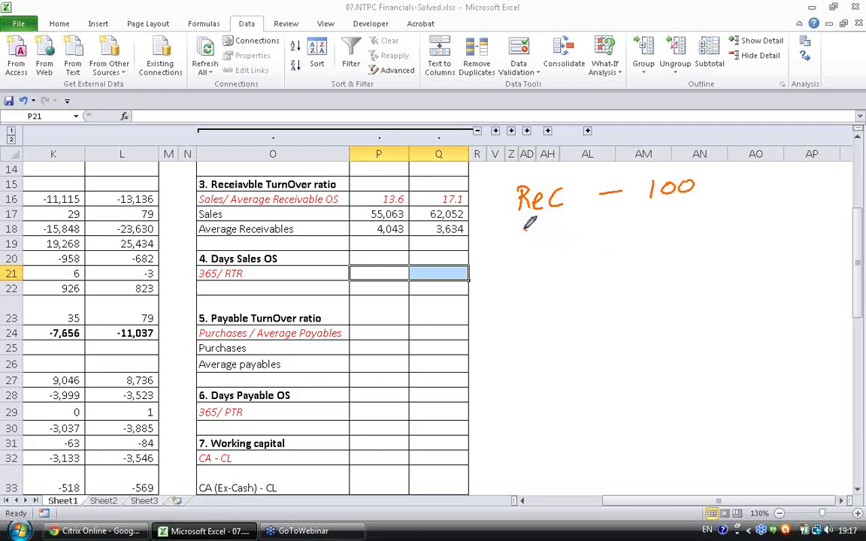
pyautogui.moveTo(529, 224)
pyautogui.mouseDown()
pyautogui.moveTo(519, 229)
pyautogui.moveTo(547, 240)
pyautogui.moveTo(601, 229)
pyautogui.moveTo(632, 242)
pyautogui.moveTo(650, 220)
pyautogui.moveTo(677, 217)
pyautogui.moveTo(712, 229)
pyautogui.mouseUp()
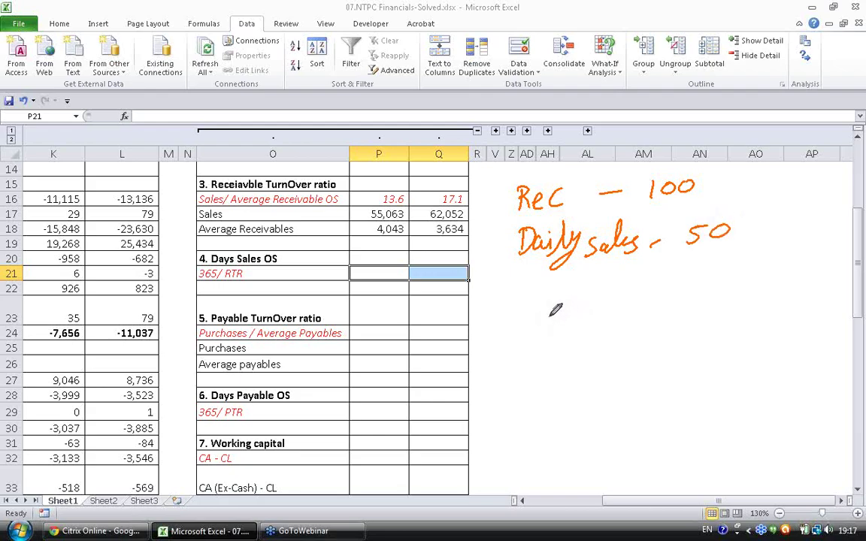
# Draw a timeline under the example figures, marking days 1 and 2 with sales of 50 each and 100 beneath day 2.
pyautogui.moveTo(532, 316)
pyautogui.mouseDown()
pyautogui.moveTo(722, 299)
pyautogui.moveTo(723, 319)
pyautogui.mouseUp()
pyautogui.moveTo(532, 317)
pyautogui.mouseDown()
pyautogui.moveTo(531, 359)
pyautogui.moveTo(539, 361)
pyautogui.mouseUp()
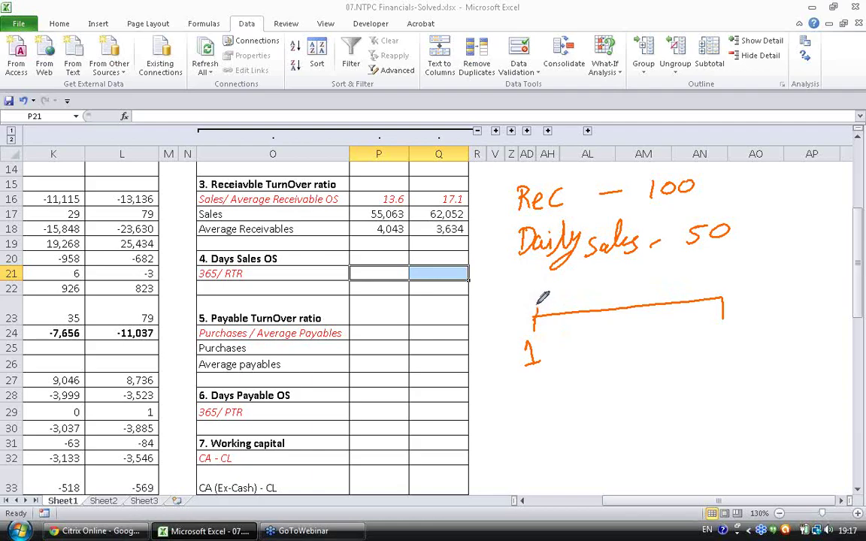
pyautogui.moveTo(527, 291)
pyautogui.mouseDown()
pyautogui.moveTo(531, 302)
pyautogui.moveTo(540, 292)
pyautogui.mouseUp()
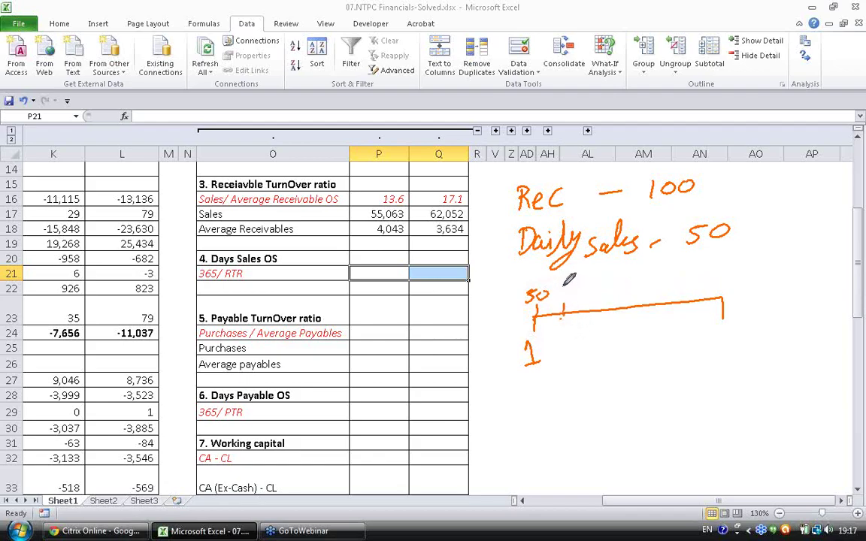
pyautogui.moveTo(562, 284)
pyautogui.mouseDown()
pyautogui.moveTo(565, 296)
pyautogui.moveTo(577, 291)
pyautogui.mouseUp()
pyautogui.moveTo(565, 325)
pyautogui.mouseDown()
pyautogui.moveTo(560, 337)
pyautogui.moveTo(575, 342)
pyautogui.moveTo(562, 384)
pyautogui.mouseUp()
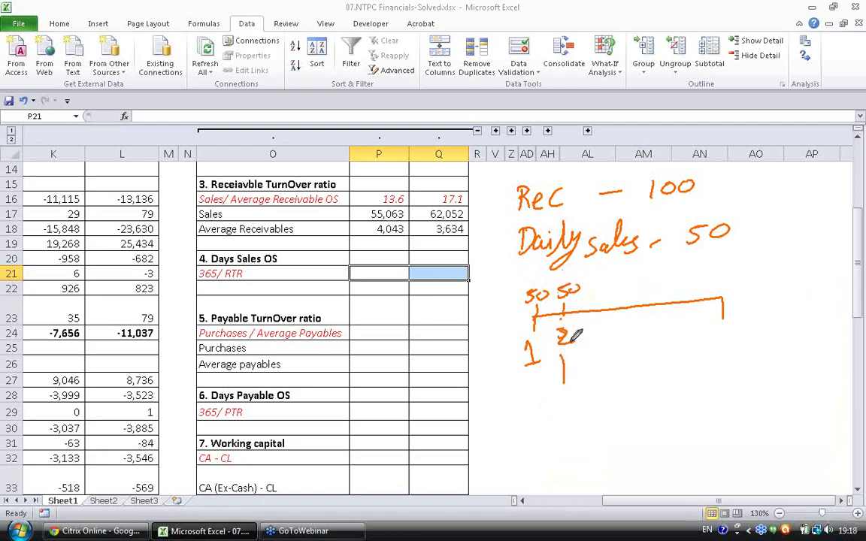
pyautogui.moveTo(555, 399)
pyautogui.mouseDown()
pyautogui.moveTo(554, 414)
pyautogui.moveTo(569, 401)
pyautogui.mouseUp()
pyautogui.moveTo(583, 399); pyautogui.dragTo(581, 400)
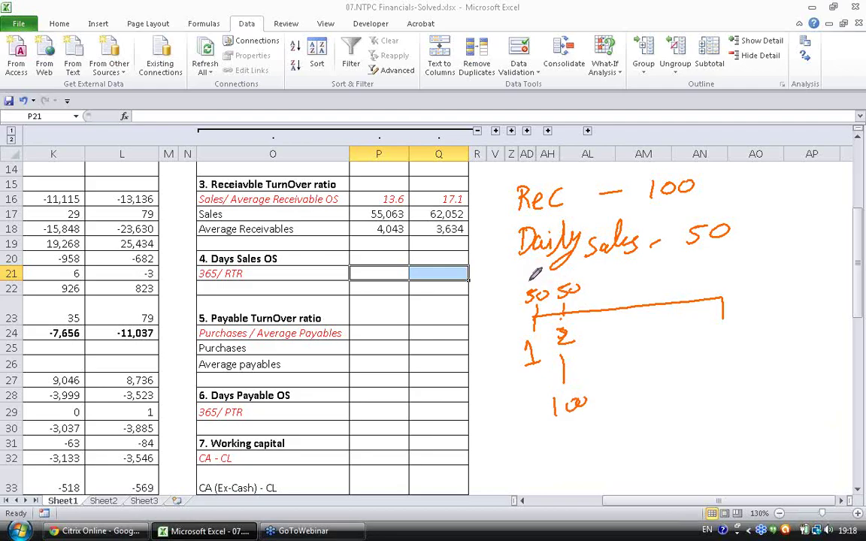
# Extend the timeline with days 3 and 4, each with 50 above and 100 beneath, and erase all the handwriting.
pyautogui.moveTo(594, 302); pyautogui.dragTo(590, 342)
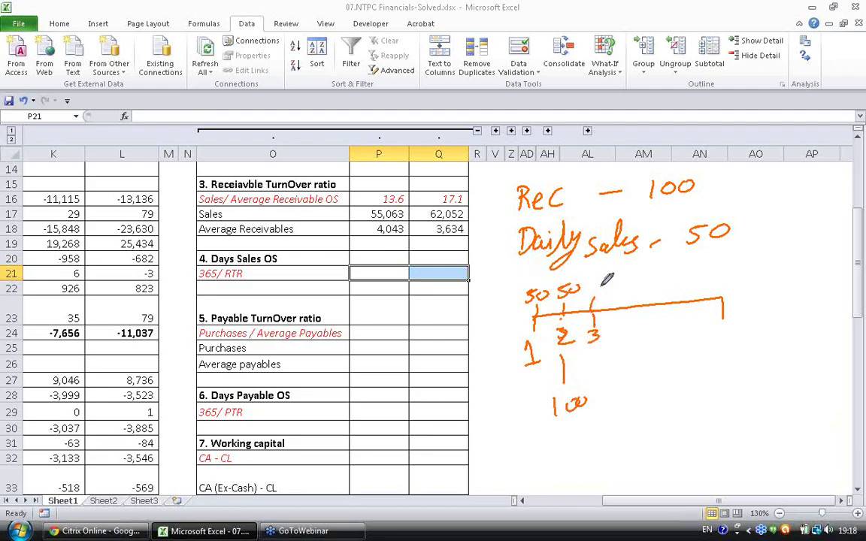
pyautogui.moveTo(595, 278)
pyautogui.mouseDown()
pyautogui.moveTo(593, 290)
pyautogui.moveTo(602, 281)
pyautogui.mouseUp()
pyautogui.moveTo(597, 353); pyautogui.dragTo(598, 390)
pyautogui.moveTo(605, 382); pyautogui.dragTo(615, 382)
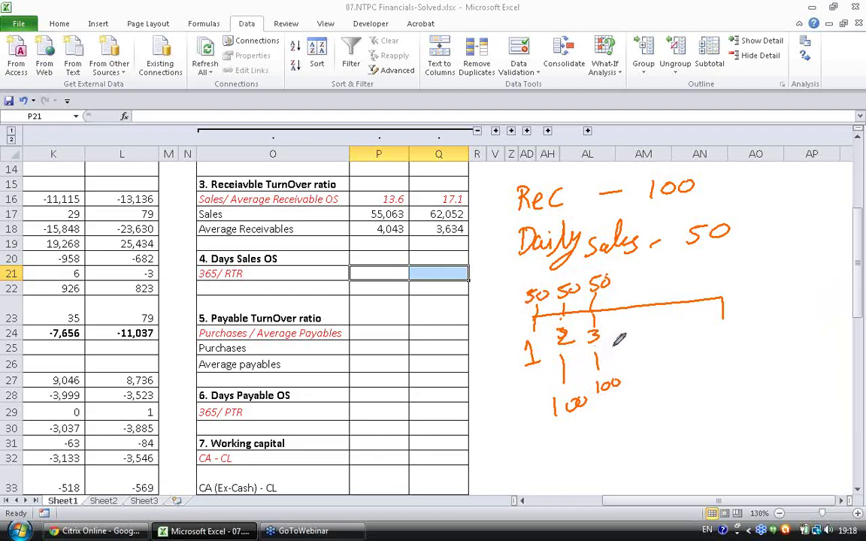
pyautogui.moveTo(617, 316); pyautogui.dragTo(620, 340)
pyautogui.moveTo(621, 293)
pyautogui.mouseDown()
pyautogui.moveTo(620, 310)
pyautogui.moveTo(635, 280)
pyautogui.mouseUp()
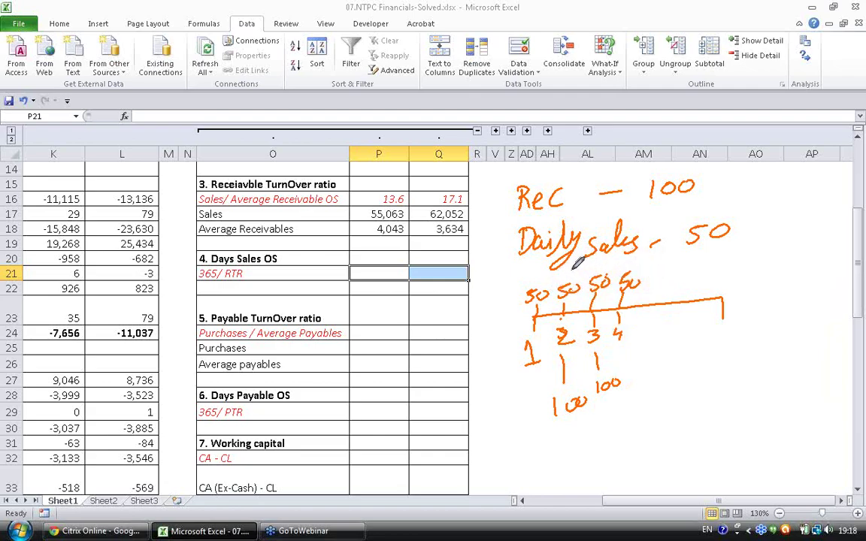
pyautogui.moveTo(630, 366); pyautogui.dragTo(629, 378)
pyautogui.moveTo(623, 384); pyautogui.dragTo(637, 386)
pyautogui.moveTo(647, 385); pyautogui.dragTo(651, 387)
pyautogui.hotkey('ctrl', 'z')
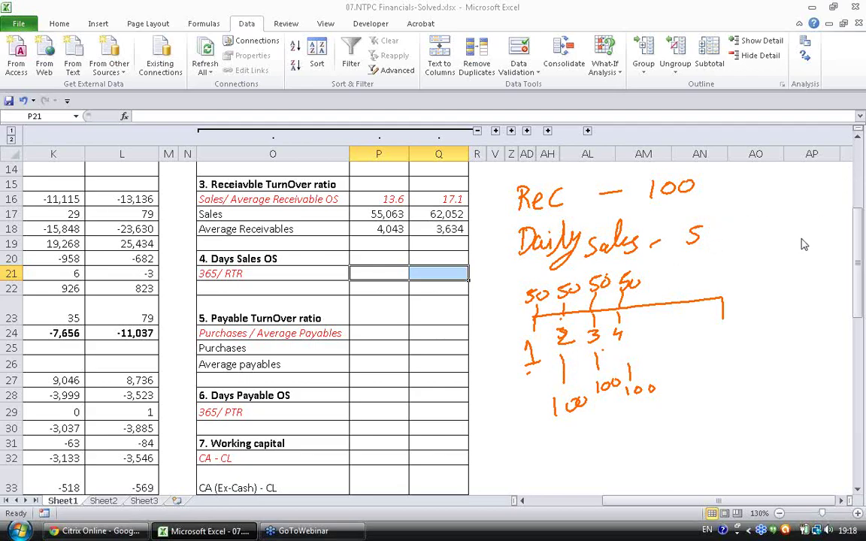
pyautogui.press('e')
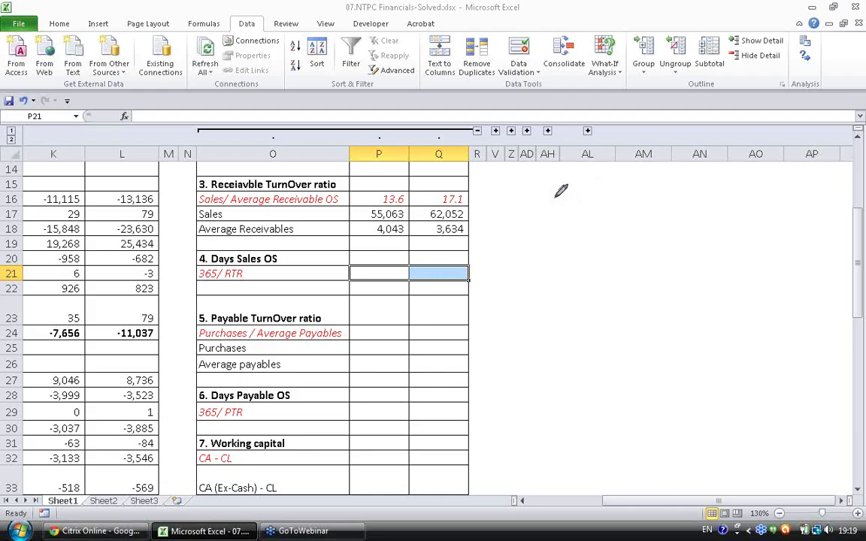
# Handwrite the formula Rec / Daily sales = Rec / [Sales/365] and tick the Average Receivables label in the table.
pyautogui.moveTo(535, 190)
pyautogui.mouseDown()
pyautogui.moveTo(532, 213)
pyautogui.moveTo(544, 199)
pyautogui.moveTo(571, 215)
pyautogui.mouseUp()
pyautogui.moveTo(510, 229); pyautogui.dragTo(596, 214)
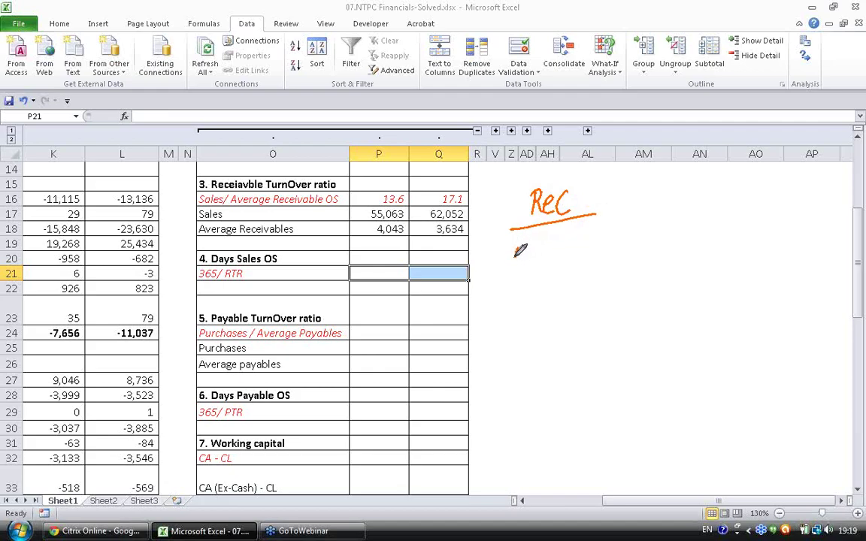
pyautogui.moveTo(514, 244); pyautogui.dragTo(618, 259)
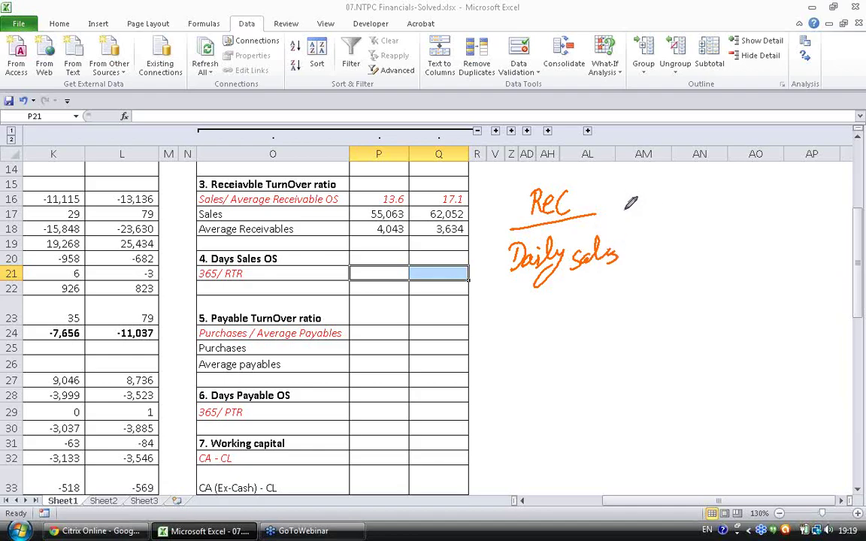
pyautogui.moveTo(622, 207); pyautogui.dragTo(635, 204)
pyautogui.moveTo(618, 217)
pyautogui.mouseDown()
pyautogui.moveTo(671, 185)
pyautogui.moveTo(695, 200)
pyautogui.mouseUp()
pyautogui.moveTo(716, 185); pyautogui.dragTo(715, 199)
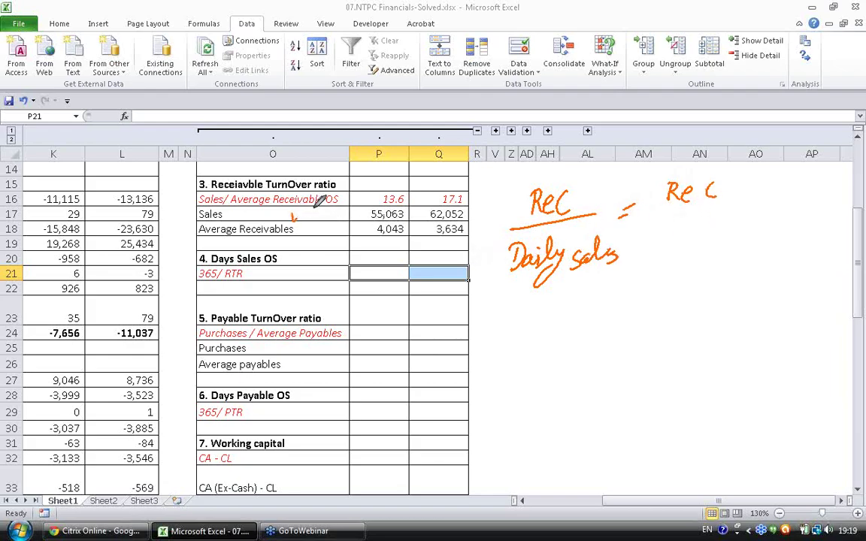
pyautogui.moveTo(291, 213); pyautogui.dragTo(310, 206)
pyautogui.moveTo(658, 217); pyautogui.dragTo(772, 194)
pyautogui.moveTo(688, 224)
pyautogui.mouseDown()
pyautogui.moveTo(677, 242)
pyautogui.moveTo(710, 226)
pyautogui.moveTo(720, 233)
pyautogui.moveTo(764, 222)
pyautogui.moveTo(766, 234)
pyautogui.moveTo(776, 228)
pyautogui.moveTo(778, 238)
pyautogui.moveTo(695, 258)
pyautogui.mouseUp()
pyautogui.moveTo(781, 210)
pyautogui.mouseDown()
pyautogui.moveTo(801, 239)
pyautogui.moveTo(774, 249)
pyautogui.mouseUp()
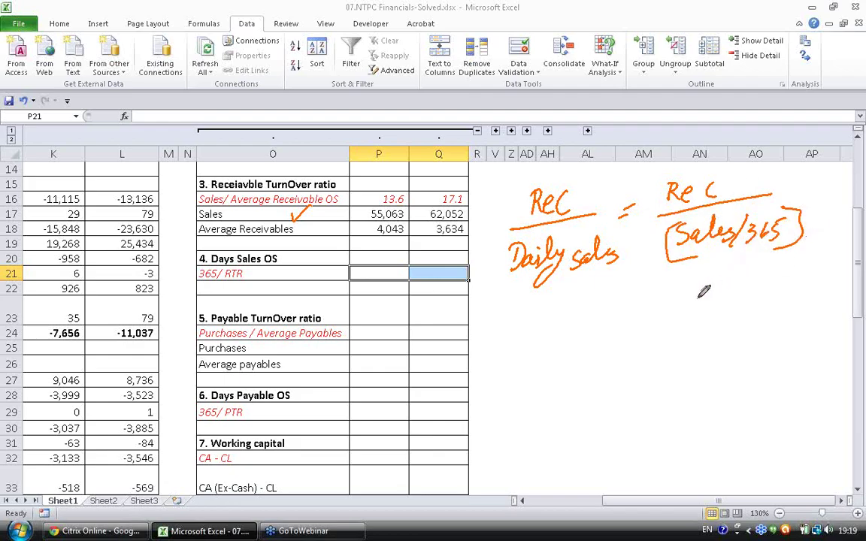
# Handwrite the rearranged formula 365 / [Sales/Rec] below the first equation.
pyautogui.moveTo(556, 304)
pyautogui.mouseDown()
pyautogui.moveTo(567, 314)
pyautogui.moveTo(556, 328)
pyautogui.moveTo(575, 317)
pyautogui.moveTo(587, 324)
pyautogui.mouseUp()
pyautogui.moveTo(592, 300); pyautogui.dragTo(610, 295)
pyautogui.moveTo(511, 360); pyautogui.dragTo(648, 324)
pyautogui.moveTo(542, 368)
pyautogui.mouseDown()
pyautogui.moveTo(532, 386)
pyautogui.moveTo(583, 366)
pyautogui.moveTo(612, 368)
pyautogui.moveTo(591, 387)
pyautogui.moveTo(627, 376)
pyautogui.moveTo(650, 353)
pyautogui.moveTo(670, 357)
pyautogui.mouseUp()
pyautogui.moveTo(518, 359); pyautogui.dragTo(545, 398)
pyautogui.moveTo(646, 339)
pyautogui.mouseDown()
pyautogui.moveTo(690, 350)
pyautogui.moveTo(667, 375)
pyautogui.mouseUp()
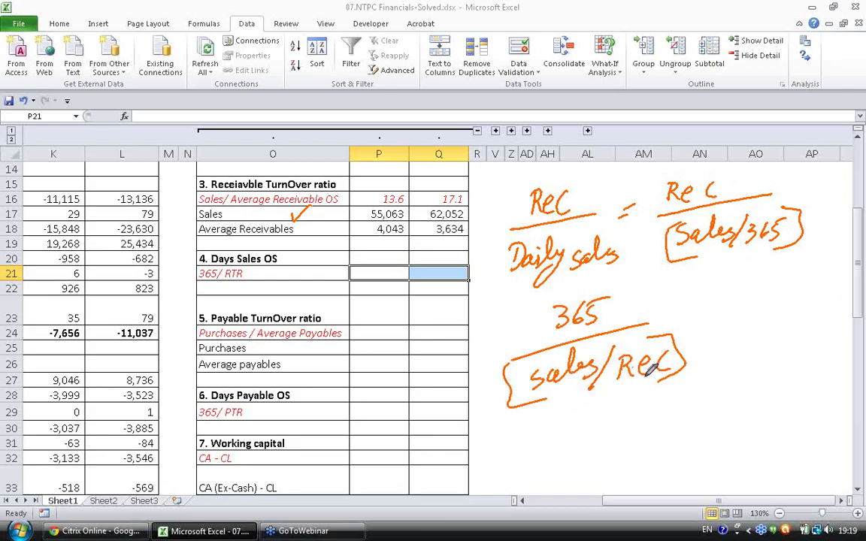
# Complete the derivation with = 365/RTR = DSO, ticking the receivable turnover heading, and erase all the handwriting.
pyautogui.moveTo(341, 184); pyautogui.dragTo(369, 169)
pyautogui.moveTo(691, 307); pyautogui.dragTo(699, 304)
pyautogui.moveTo(693, 315)
pyautogui.mouseDown()
pyautogui.moveTo(745, 295)
pyautogui.moveTo(730, 305)
pyautogui.mouseUp()
pyautogui.moveTo(755, 285)
pyautogui.mouseDown()
pyautogui.moveTo(748, 302)
pyautogui.moveTo(763, 294)
pyautogui.moveTo(781, 303)
pyautogui.mouseUp()
pyautogui.moveTo(766, 284); pyautogui.dragTo(788, 283)
pyautogui.moveTo(710, 339)
pyautogui.mouseDown()
pyautogui.moveTo(803, 317)
pyautogui.moveTo(736, 359)
pyautogui.moveTo(774, 337)
pyautogui.mouseUp()
pyautogui.moveTo(765, 338)
pyautogui.mouseDown()
pyautogui.moveTo(766, 359)
pyautogui.moveTo(785, 359)
pyautogui.mouseUp()
pyautogui.moveTo(785, 339); pyautogui.dragTo(803, 359)
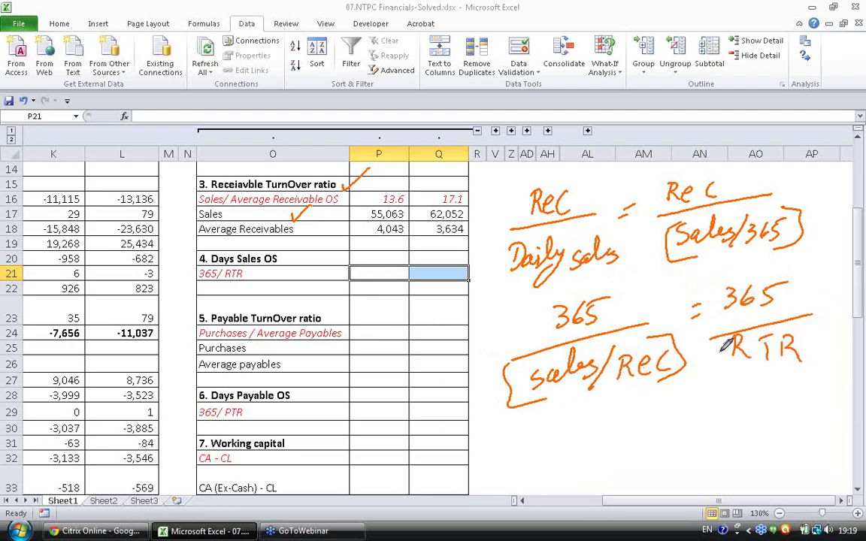
pyautogui.moveTo(741, 365)
pyautogui.mouseDown()
pyautogui.moveTo(691, 423)
pyautogui.moveTo(717, 422)
pyautogui.moveTo(746, 403)
pyautogui.mouseUp()
pyautogui.moveTo(672, 423); pyautogui.dragTo(684, 425)
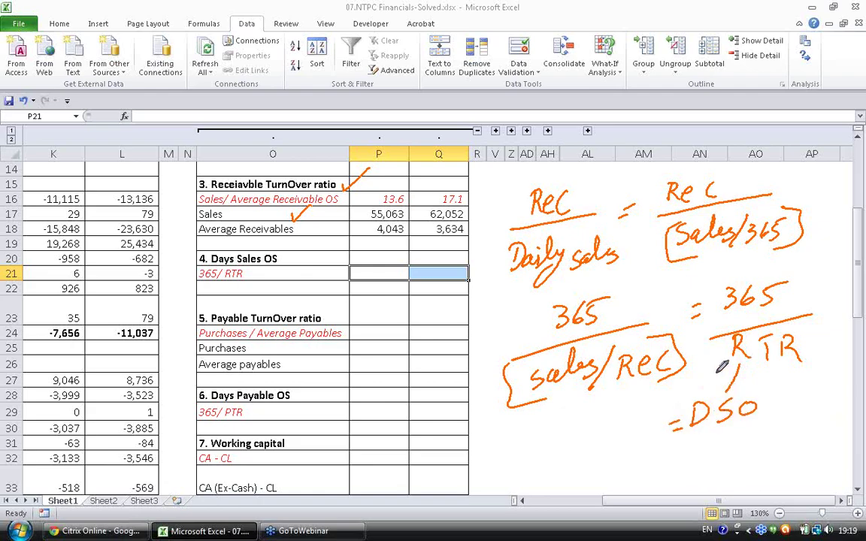
pyautogui.moveTo(854, 156); pyautogui.dragTo(826, 249)
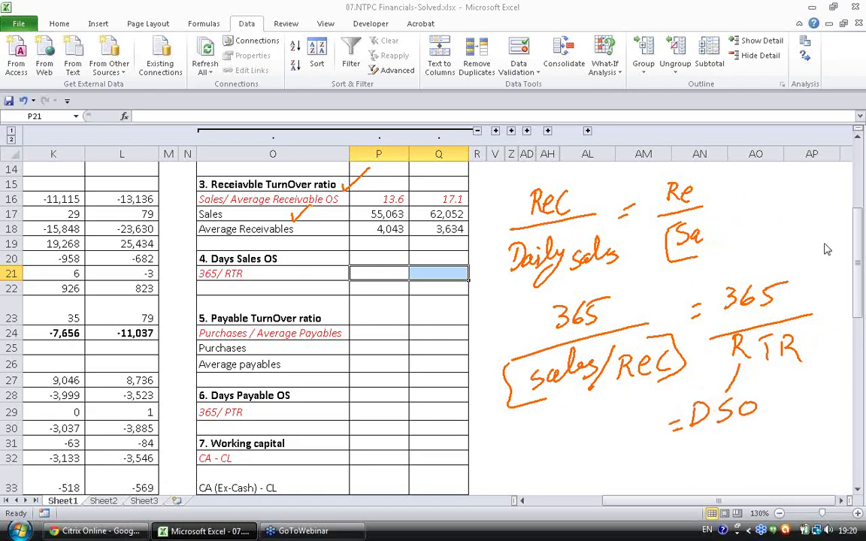
pyautogui.press('e')
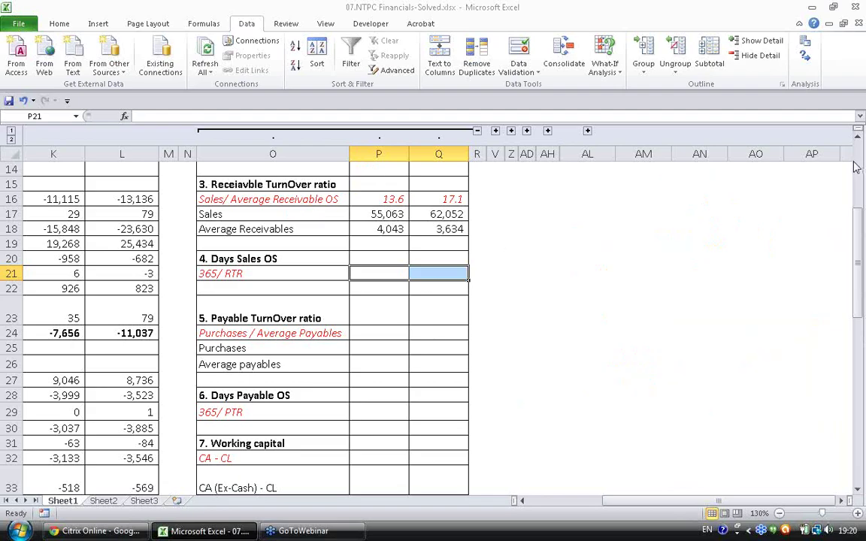
# Calculate Days Sales OS in cell P21 by dividing 365 by the receivable turnover ratio in P16.
pyautogui.click(383, 275)
pyautogui.write('=365')
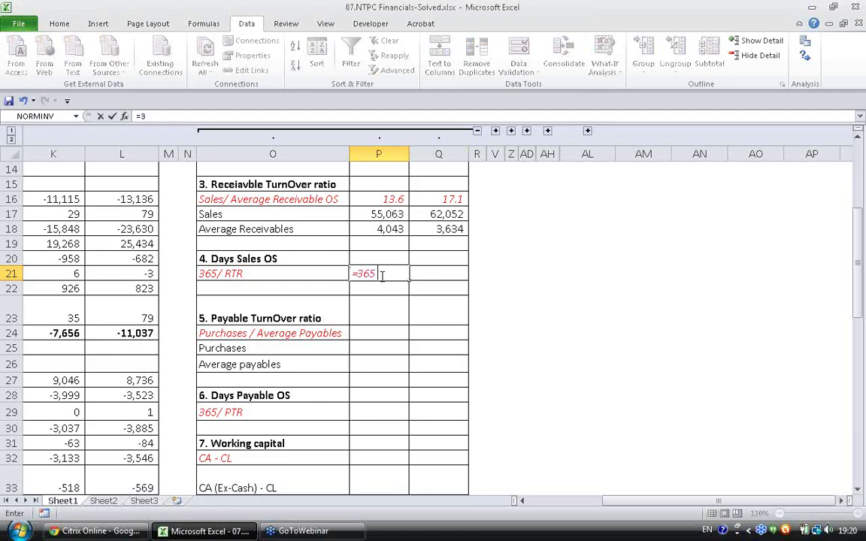
pyautogui.write('/')
pyautogui.press('Up')
pyautogui.press('Up')
pyautogui.press('Up')
pyautogui.press('Up')
pyautogui.press('Up')
pyautogui.press('Return')
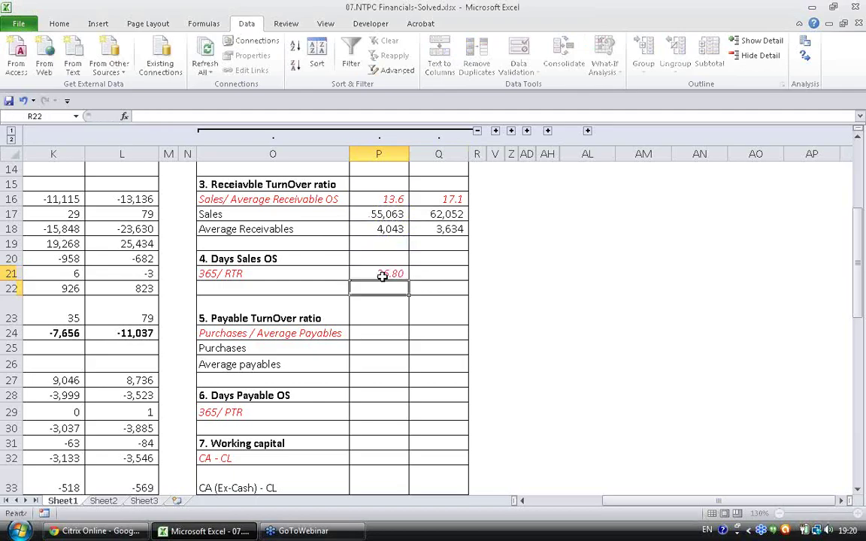
# Copy the Days Sales OS formula from P21 into Q21.
pyautogui.click(383, 274)
pyautogui.hotkey('ctrl', 'c')
pyautogui.press('Right')
pyautogui.press('Return')
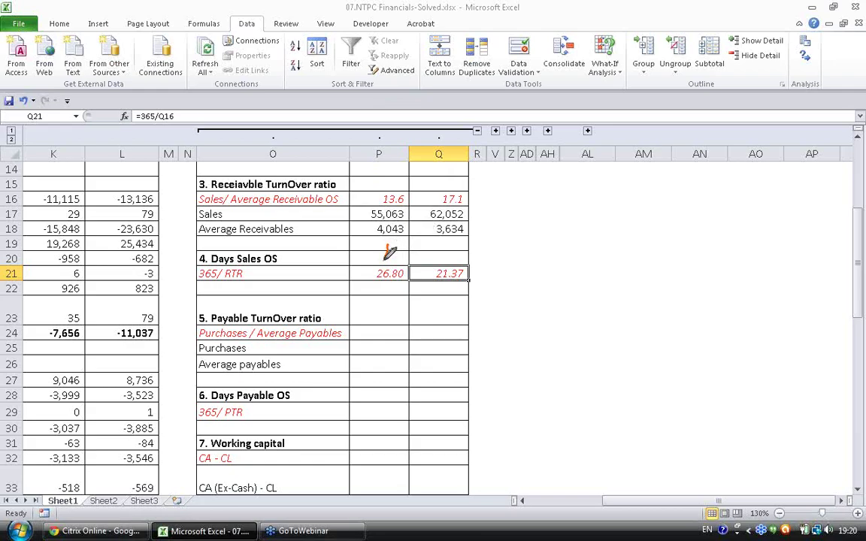
# Draw arrows pointing at both Days Sales OS values and handwrite the dates 1-Jan and 27-Jan for the first year.
pyautogui.moveTo(389, 253); pyautogui.dragTo(397, 255)
pyautogui.moveTo(457, 244); pyautogui.dragTo(448, 263)
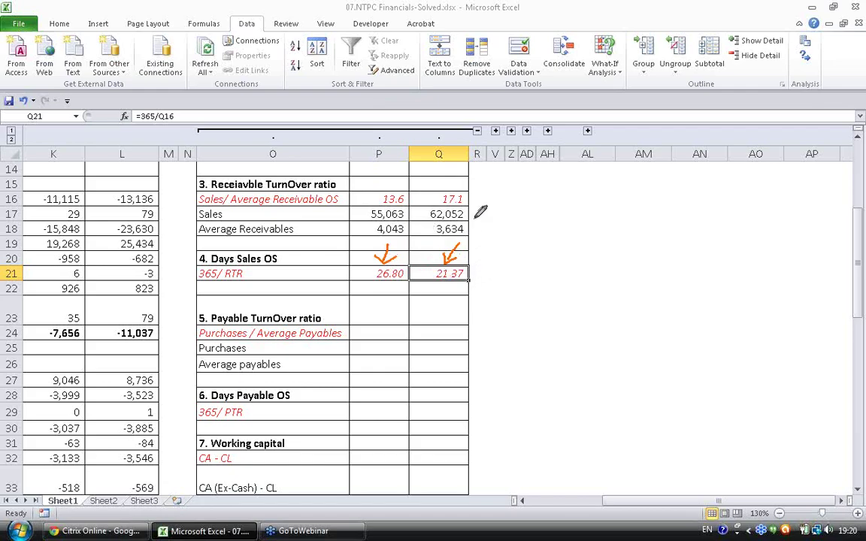
pyautogui.moveTo(526, 189)
pyautogui.mouseDown()
pyautogui.moveTo(524, 202)
pyautogui.moveTo(554, 191)
pyautogui.moveTo(607, 197)
pyautogui.mouseUp()
pyautogui.moveTo(509, 226)
pyautogui.mouseDown()
pyautogui.moveTo(526, 239)
pyautogui.moveTo(594, 216)
pyautogui.moveTo(614, 224)
pyautogui.mouseUp()
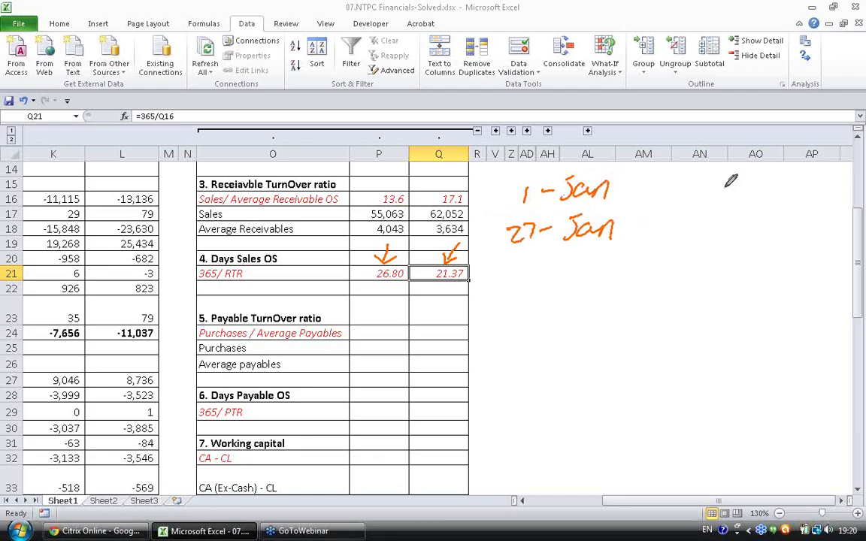
# Handwrite 1-Jan and 22-Jan for the second year, mark off both date pairs, and link the two Days Sales OS arrows with an arc.
pyautogui.moveTo(693, 182)
pyautogui.mouseDown()
pyautogui.moveTo(691, 195)
pyautogui.moveTo(776, 187)
pyautogui.mouseUp()
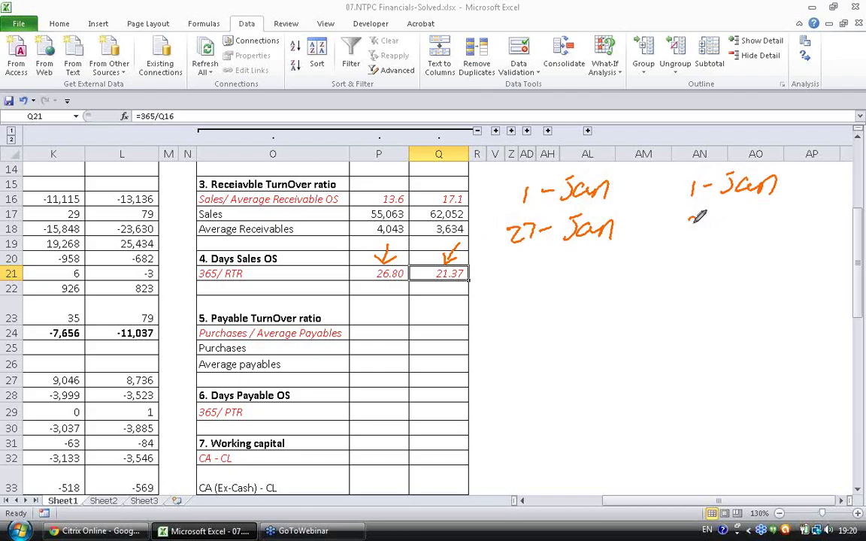
pyautogui.moveTo(698, 217)
pyautogui.mouseDown()
pyautogui.moveTo(714, 225)
pyautogui.moveTo(783, 212)
pyautogui.mouseUp()
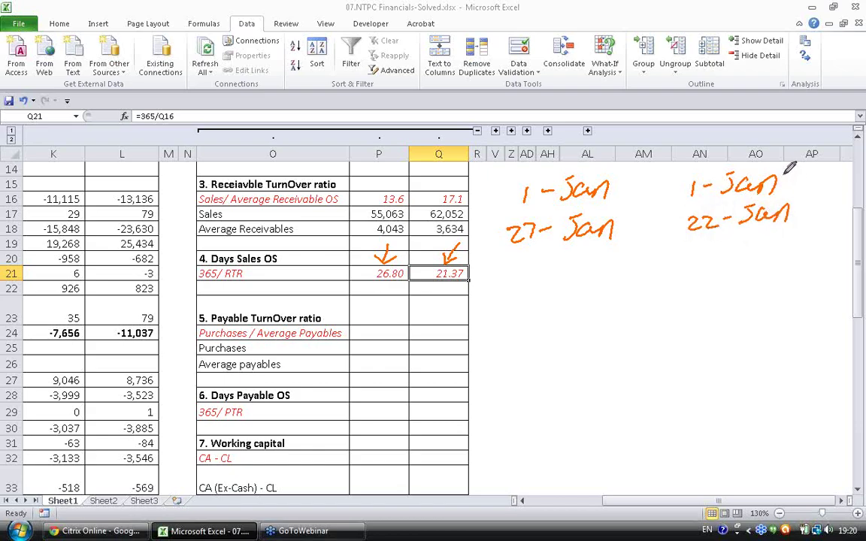
pyautogui.moveTo(783, 176)
pyautogui.mouseDown()
pyautogui.moveTo(806, 182)
pyautogui.moveTo(812, 208)
pyautogui.mouseUp()
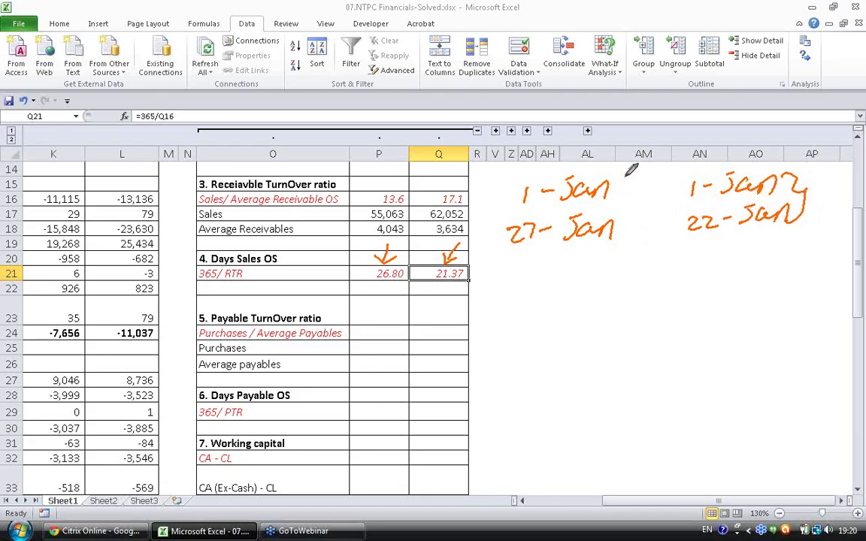
pyautogui.moveTo(625, 174); pyautogui.dragTo(628, 243)
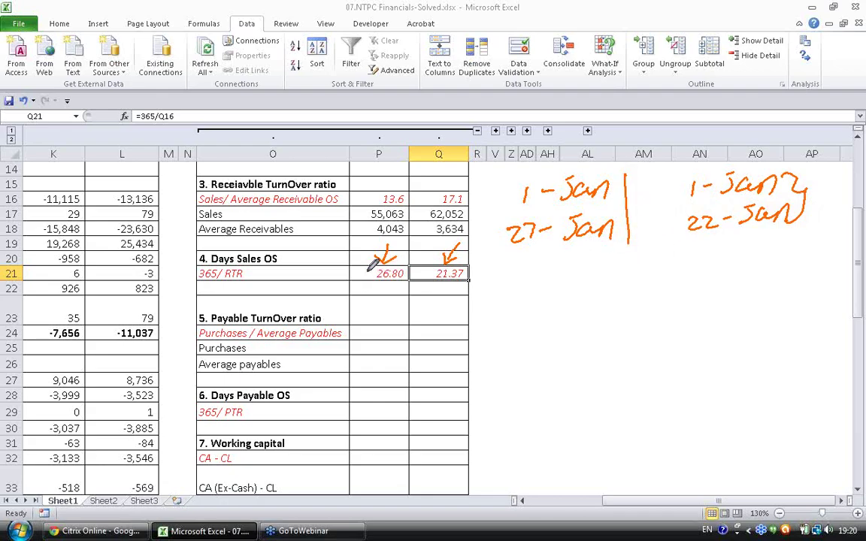
pyautogui.moveTo(387, 244)
pyautogui.mouseDown()
pyautogui.moveTo(433, 237)
pyautogui.moveTo(451, 260)
pyautogui.mouseUp()
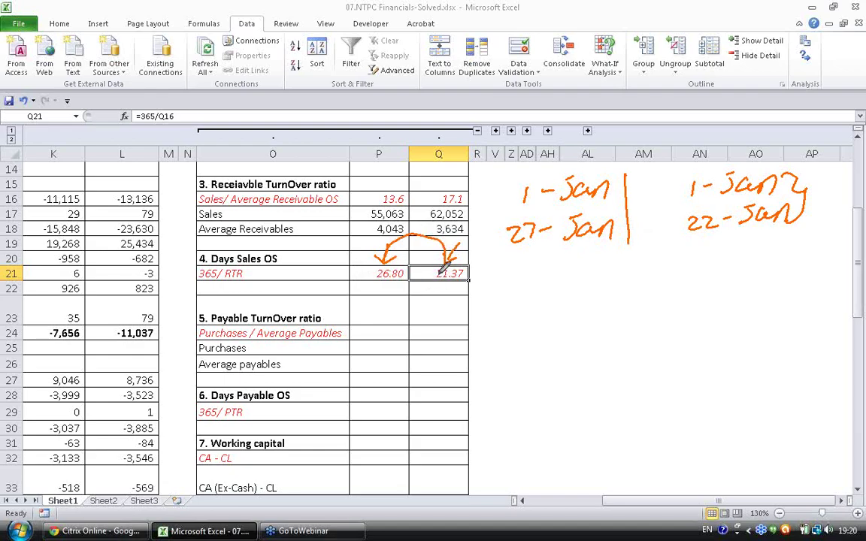